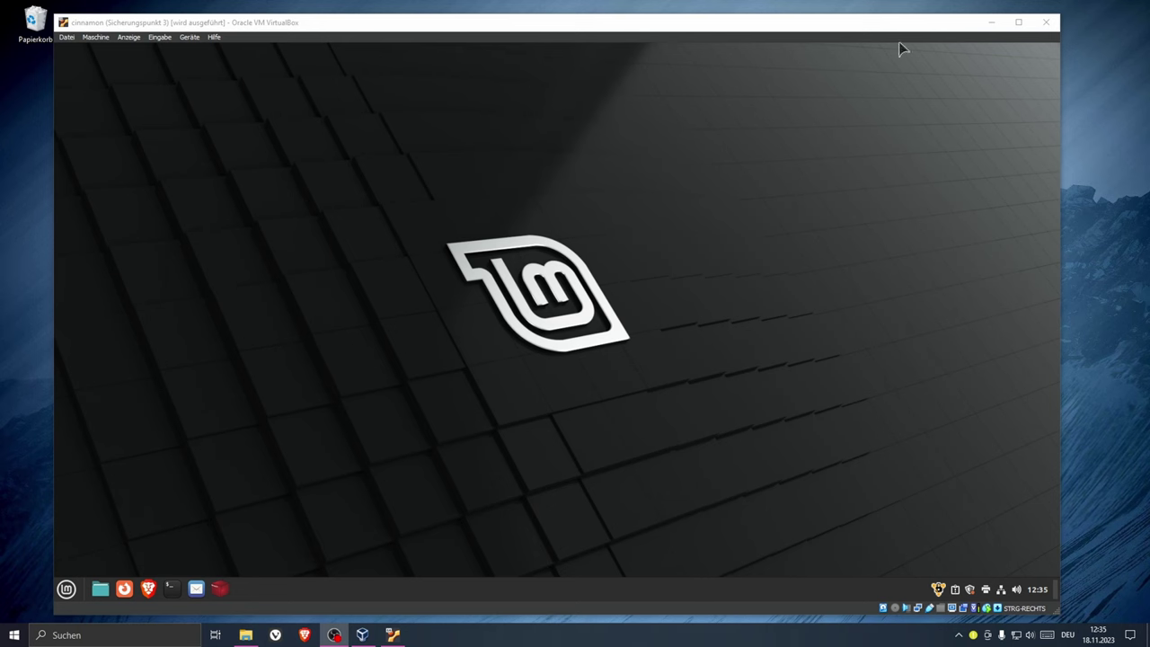
Restore the Mint VM window from full screen and place the host's Dieser PC view over it.
{"action": "left_click_drag", "start_coordinate": [894, 25], "coordinate": [975, 29]}
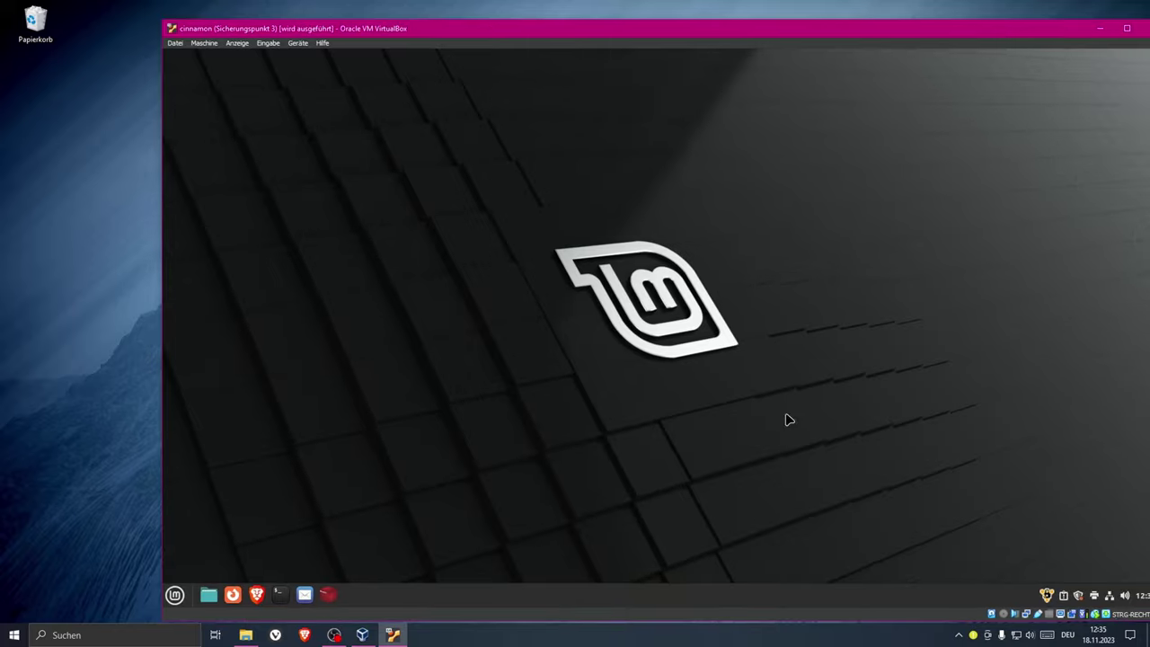
{"action": "left_click", "coordinate": [245, 634]}
{"action": "left_click_drag", "start_coordinate": [1123, 257], "coordinate": [683, 207]}
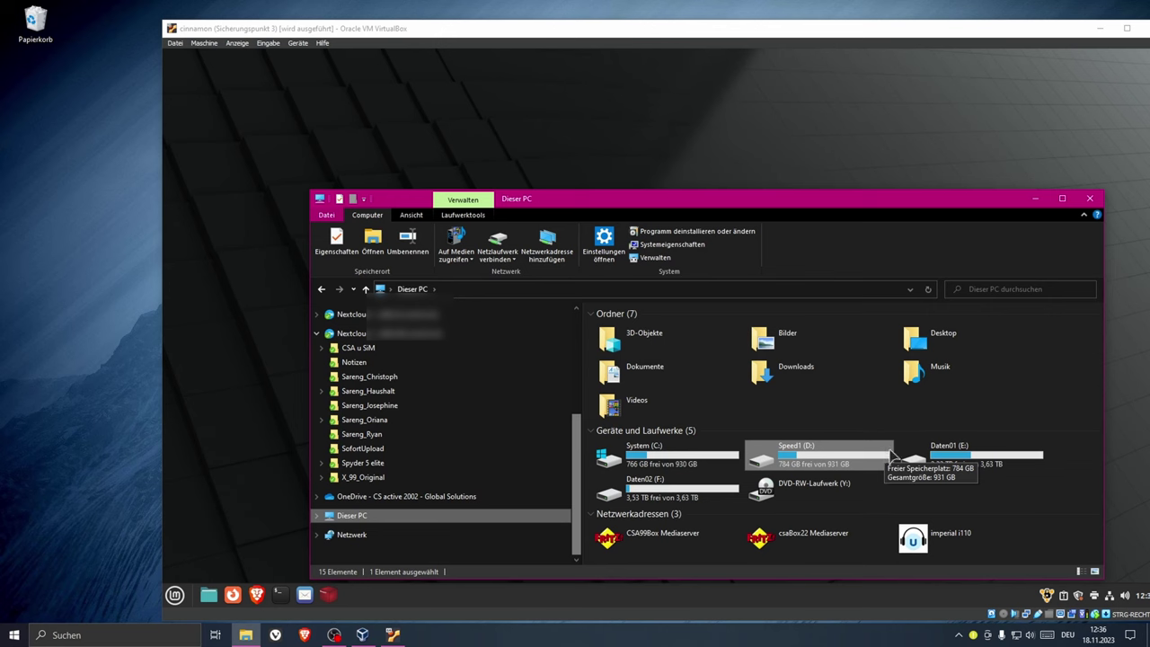
Bring the Linux Mint VM window back in front of File Explorer.
{"action": "left_click", "coordinate": [825, 167]}
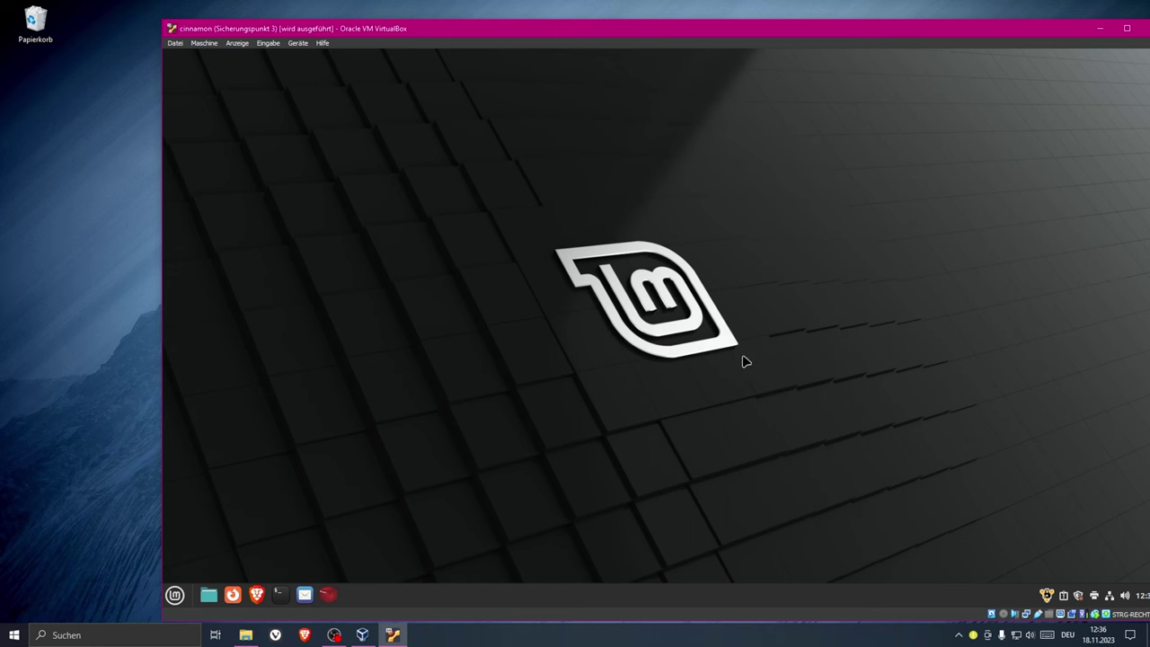
Open the VM's Gemeinsame Ordner settings and start a new shared folder entry.
{"action": "left_click", "coordinate": [300, 45]}
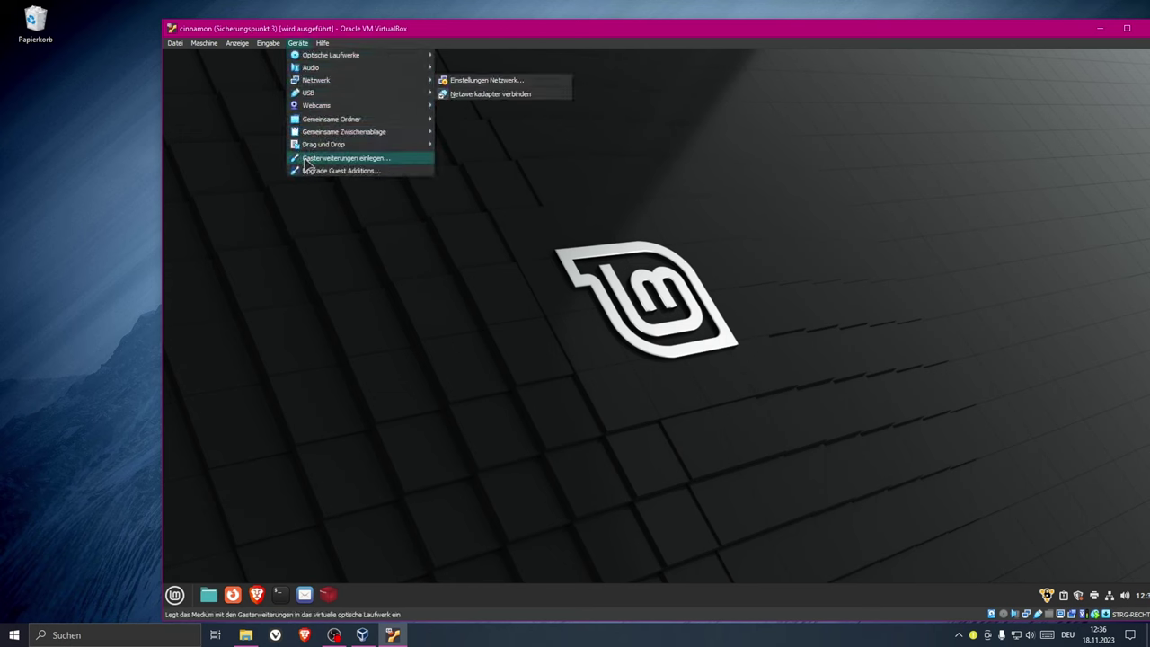
{"action": "mouse_move", "coordinate": [330, 124]}
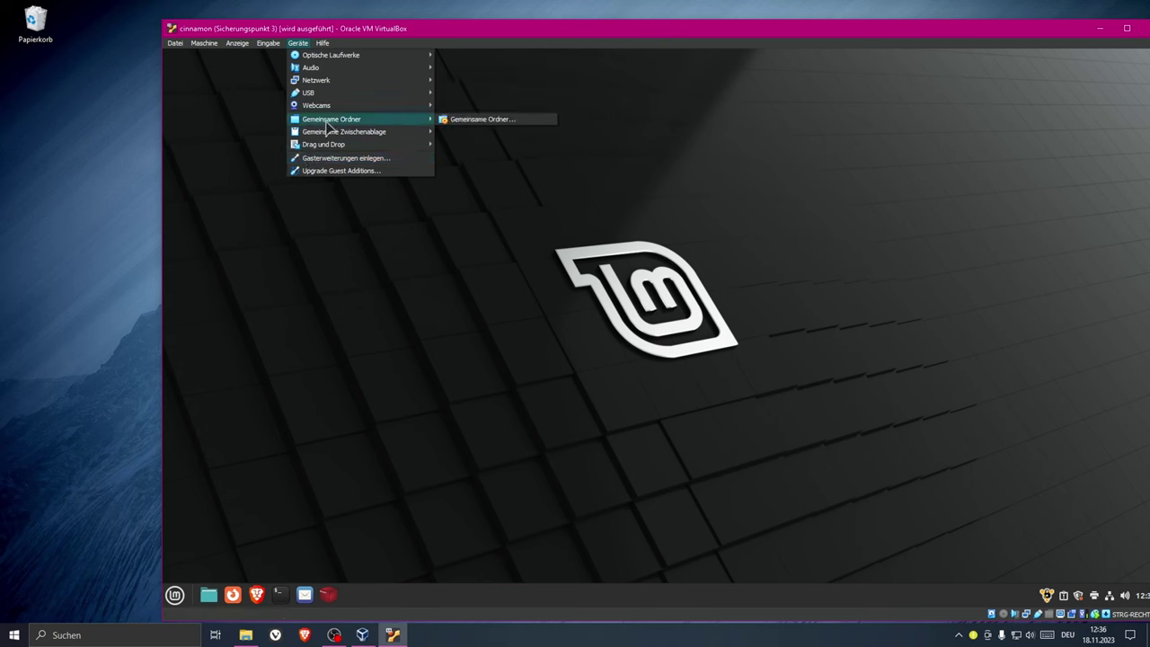
{"action": "left_click", "coordinate": [487, 123]}
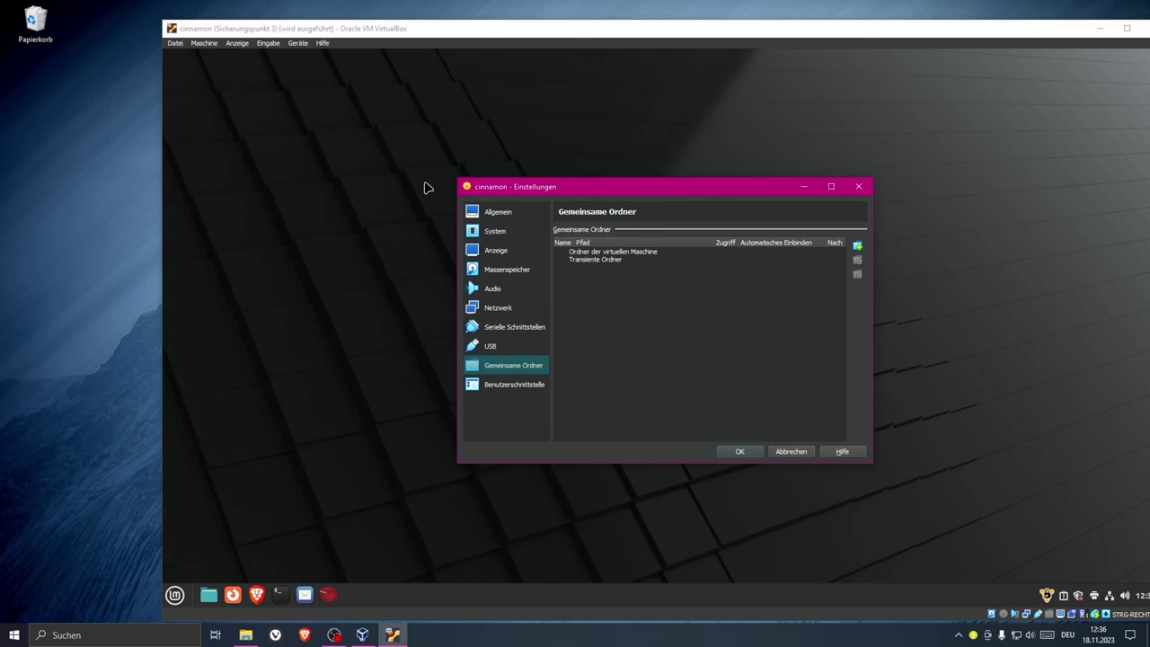
{"action": "left_click", "coordinate": [857, 245]}
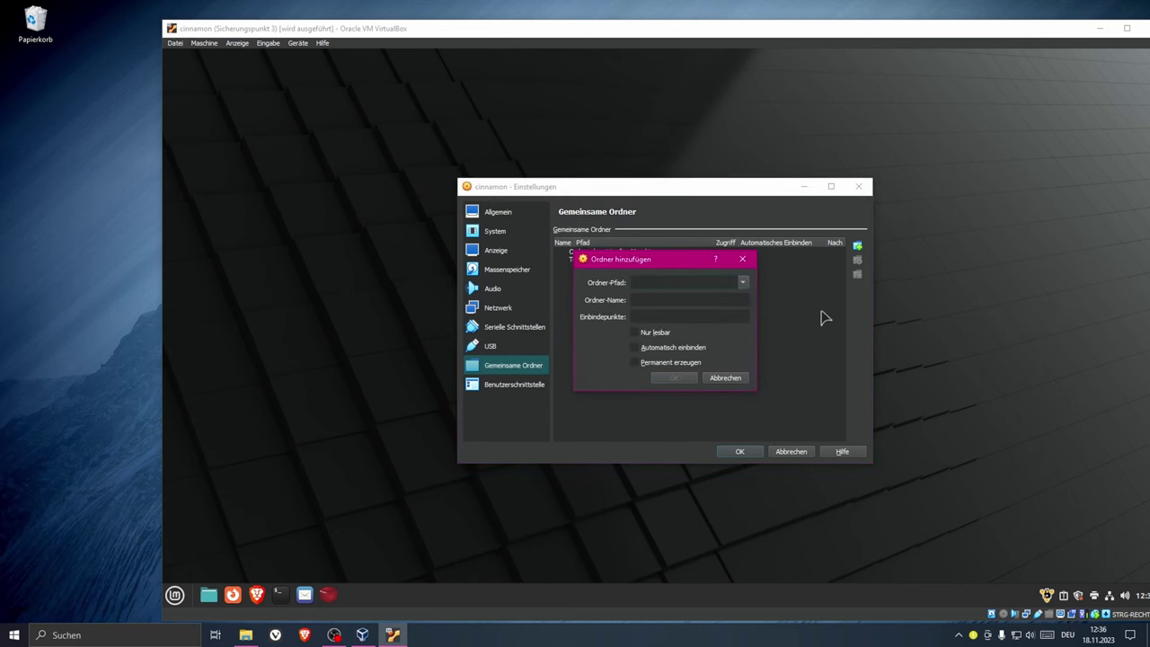
Browse Daten01 (E:) to E:\Resourcen\Fonts and choose it as the folder path.
{"action": "left_click", "coordinate": [744, 283]}
{"action": "left_click", "coordinate": [665, 311]}
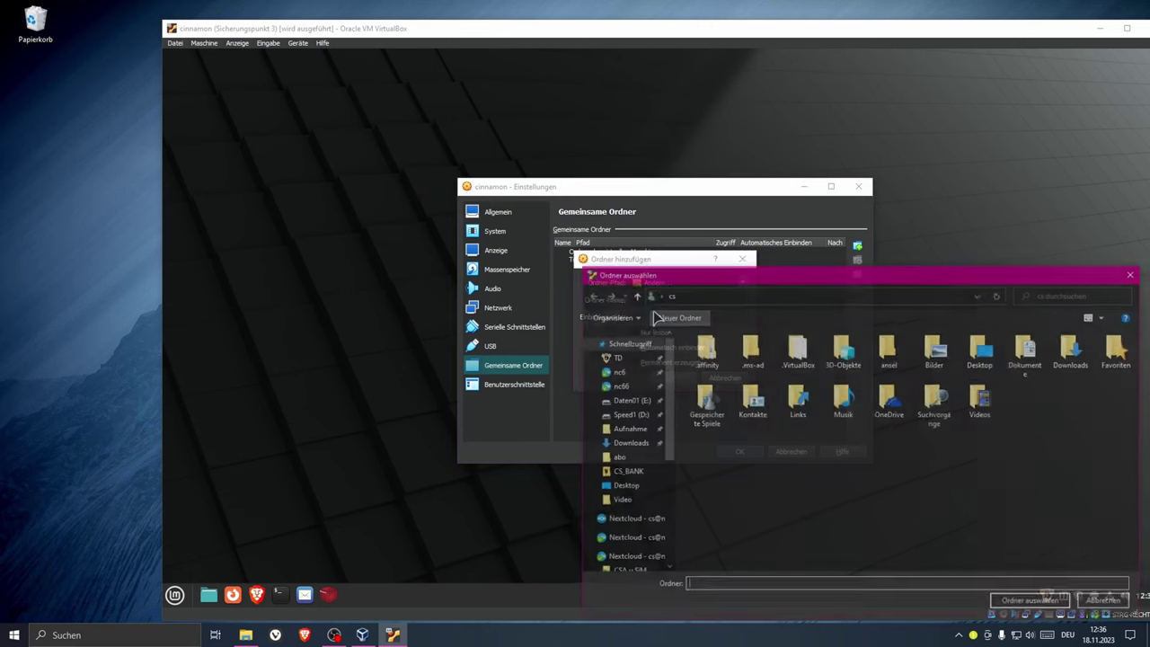
{"action": "scroll", "coordinate": [648, 486], "scroll_direction": "down", "scroll_amount": 5}
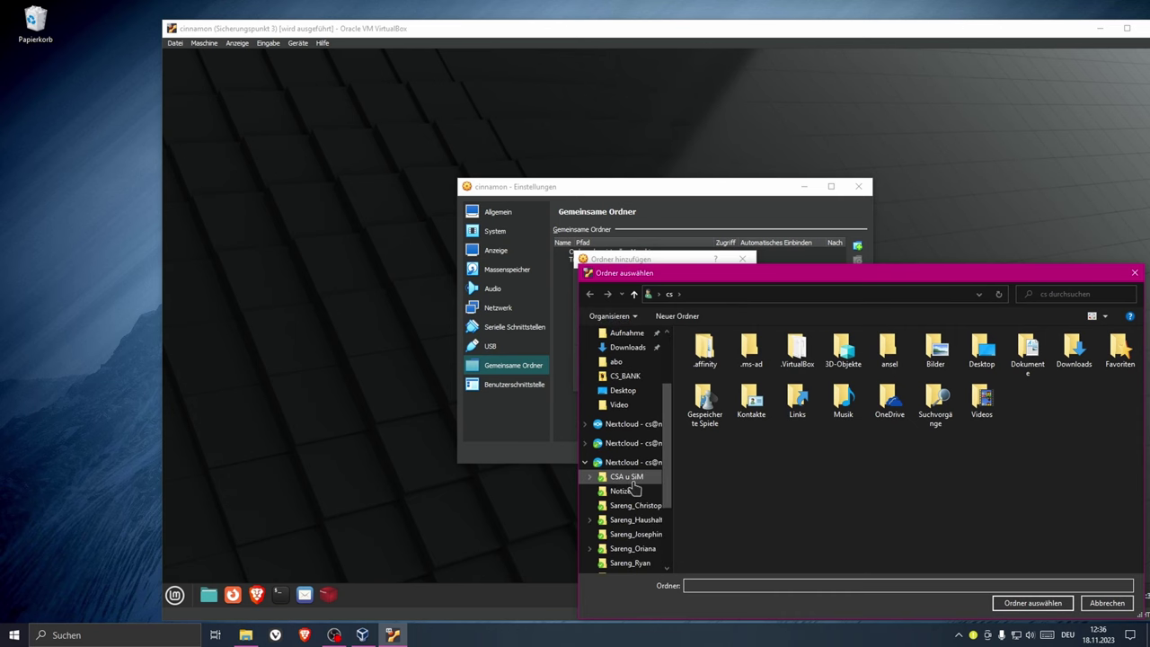
{"action": "left_click", "coordinate": [620, 539]}
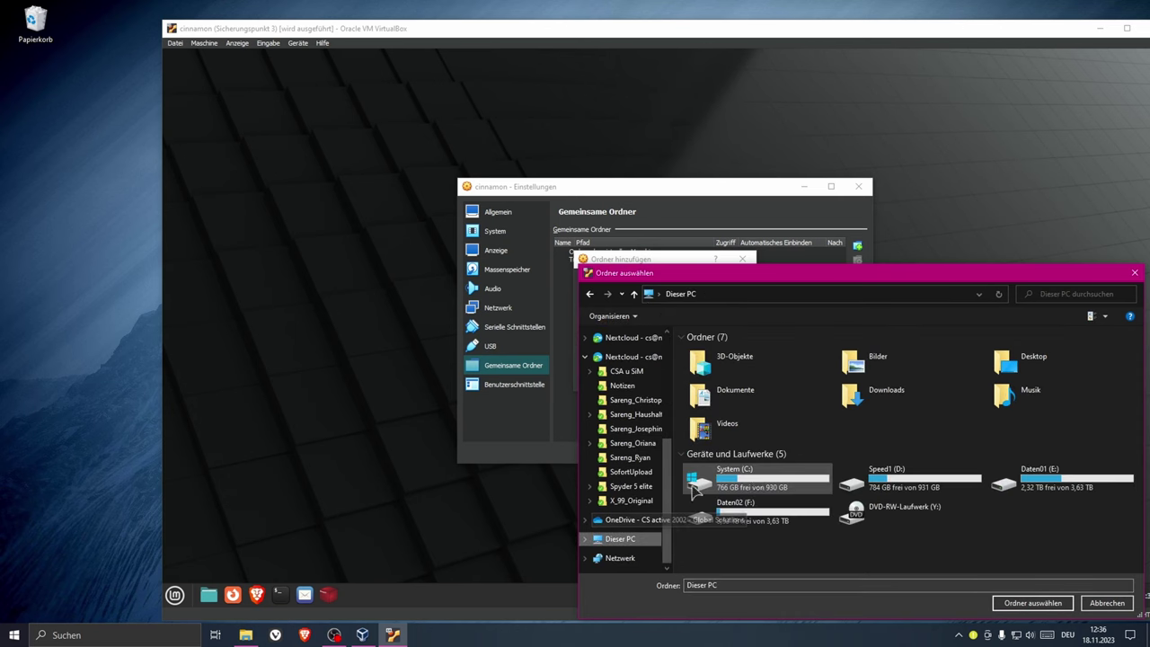
{"action": "double_click", "coordinate": [1061, 505]}
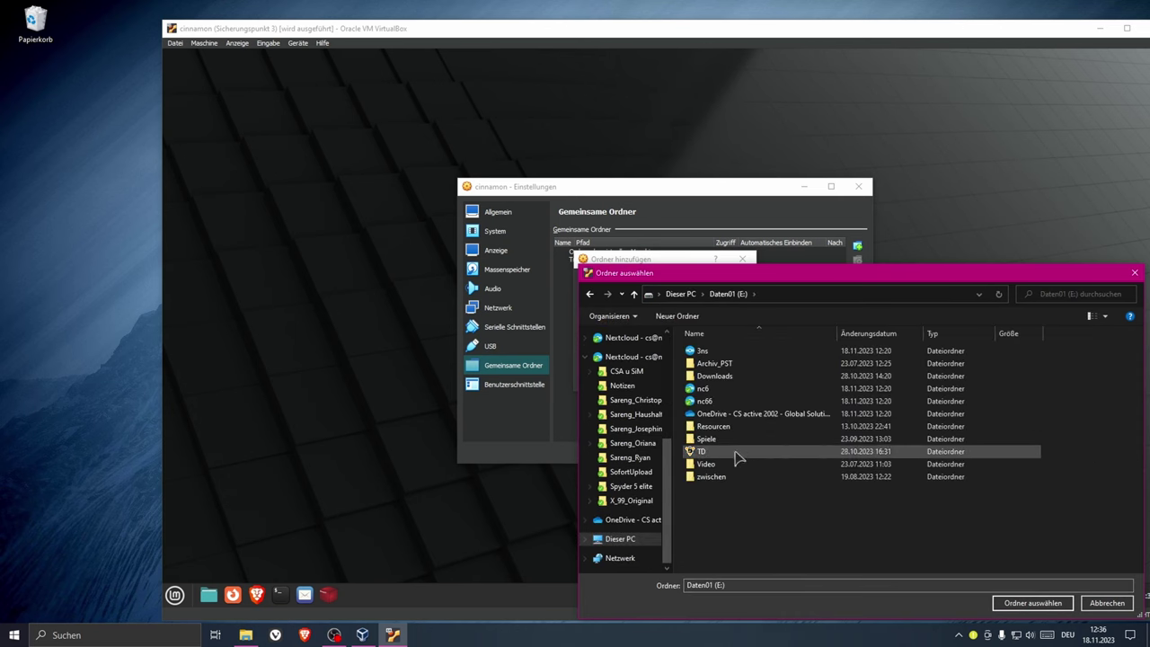
{"action": "left_click", "coordinate": [709, 429]}
{"action": "double_click", "coordinate": [709, 428]}
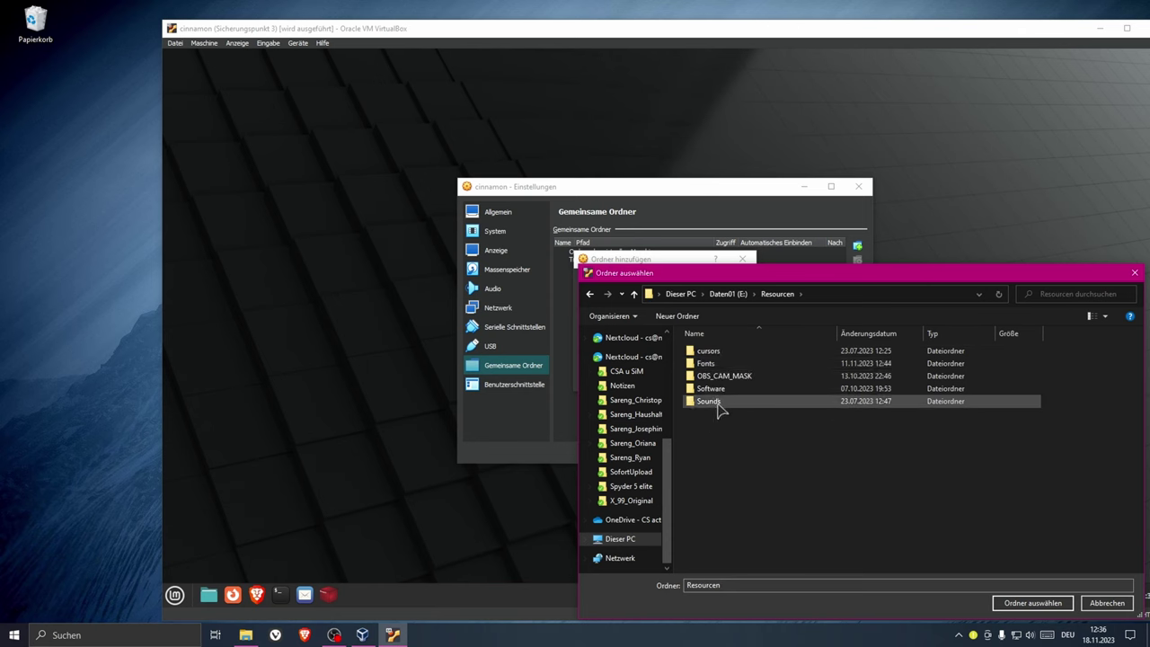
{"action": "double_click", "coordinate": [712, 364]}
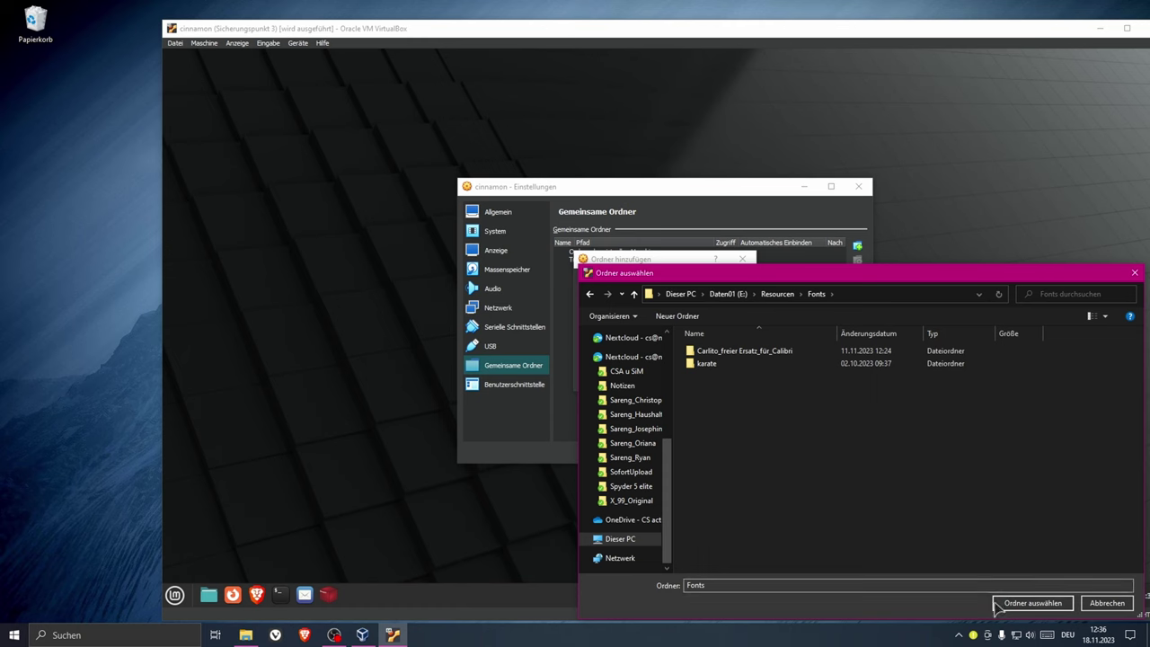
{"action": "left_click", "coordinate": [1031, 603]}
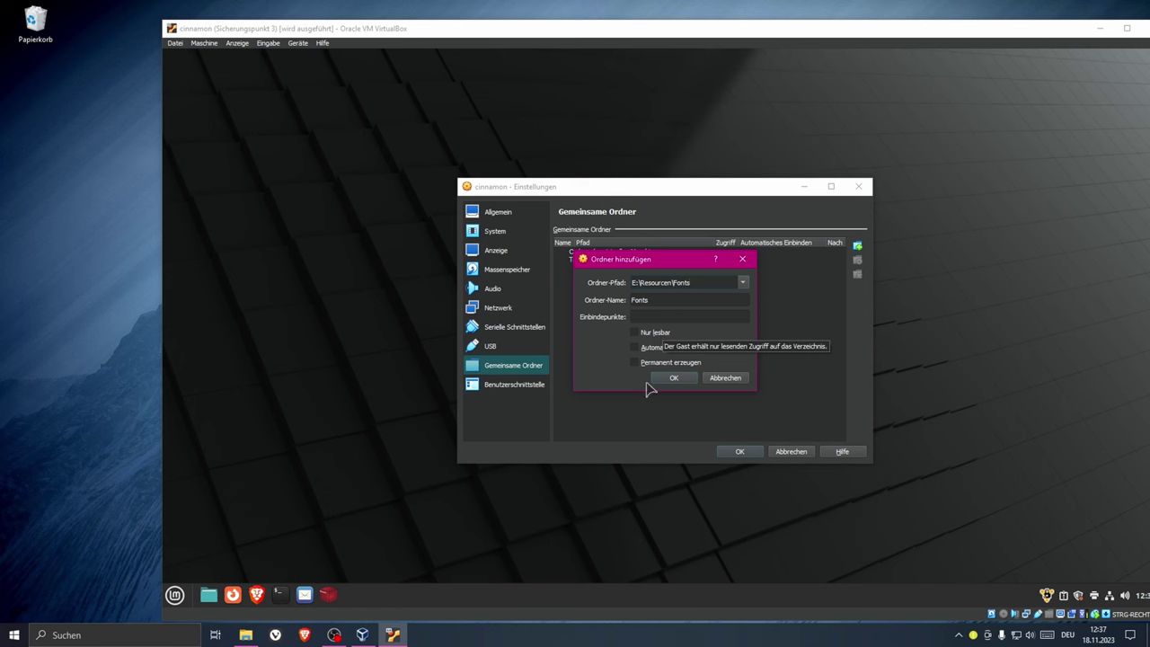
Enable Automatisch einbinden for the Fonts share, confirm it, and save the VM settings.
{"action": "left_click", "coordinate": [635, 348]}
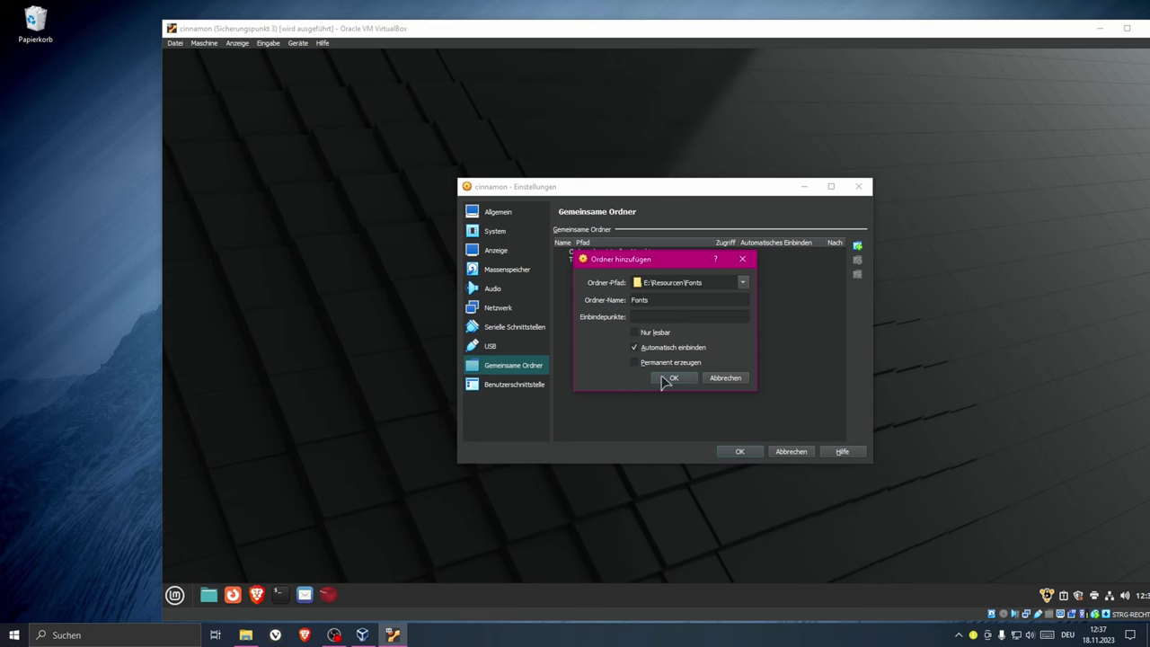
{"action": "left_click", "coordinate": [665, 378]}
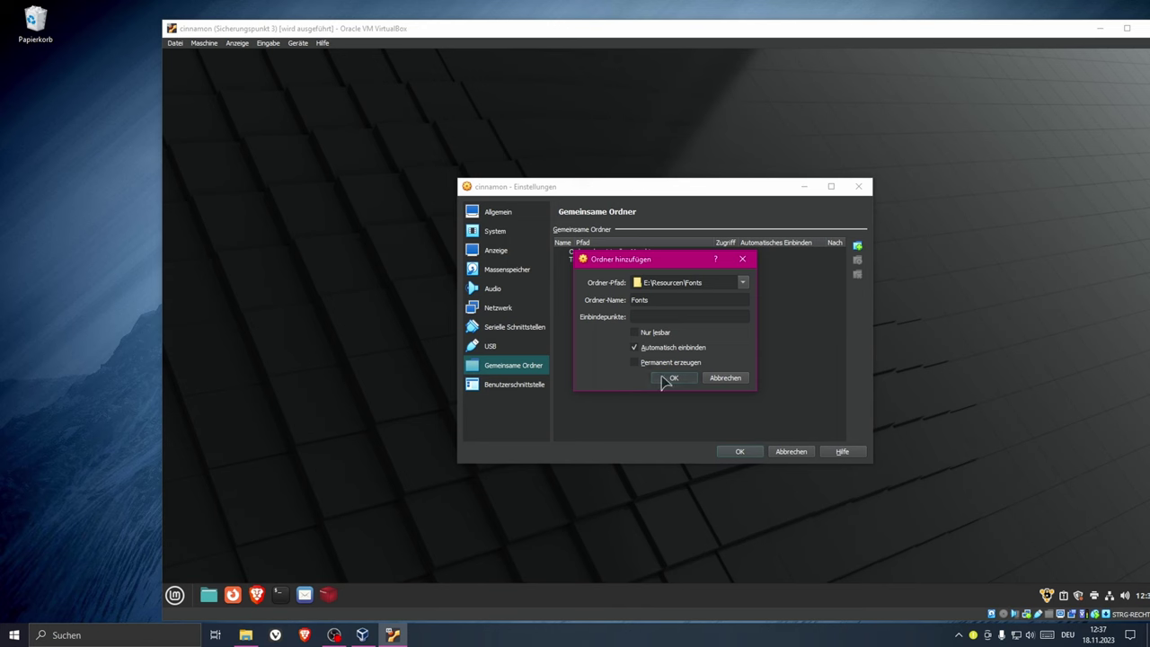
{"action": "left_click", "coordinate": [742, 453]}
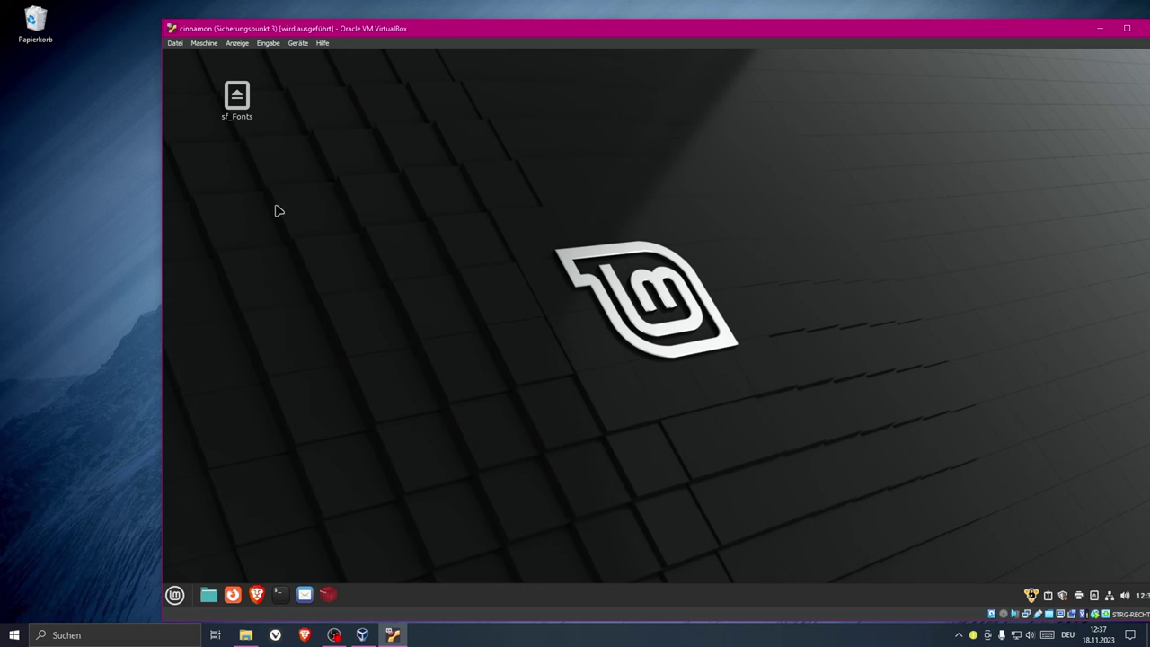
{"action": "double_click", "coordinate": [238, 105]}
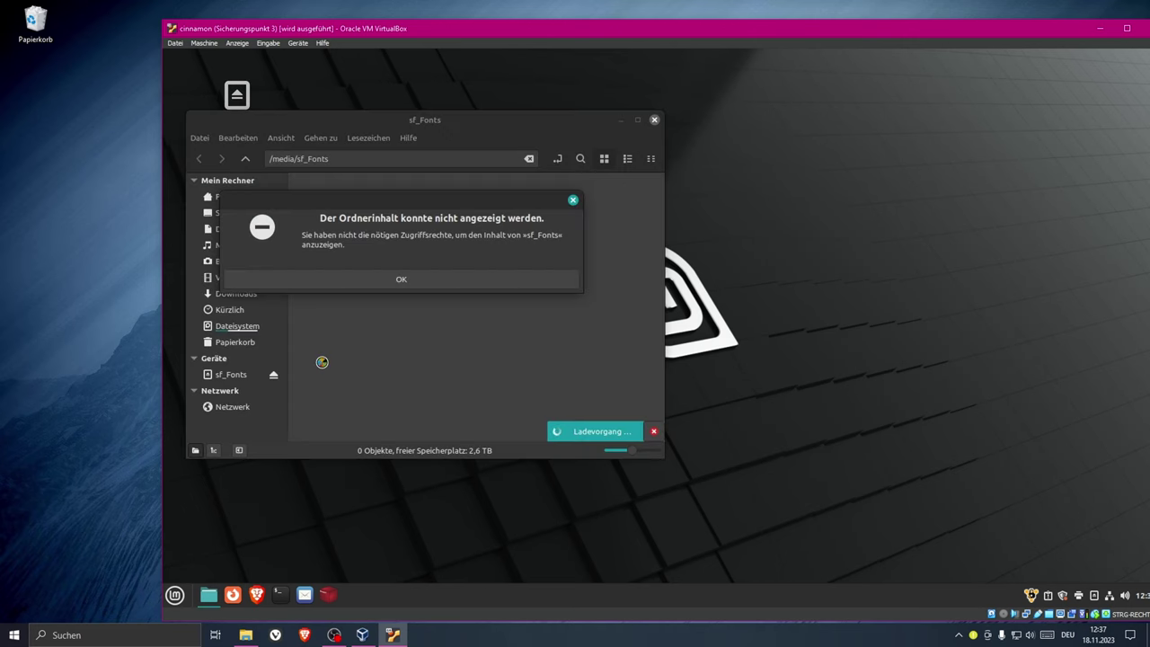
{"action": "left_click_drag", "start_coordinate": [310, 191], "coordinate": [333, 270]}
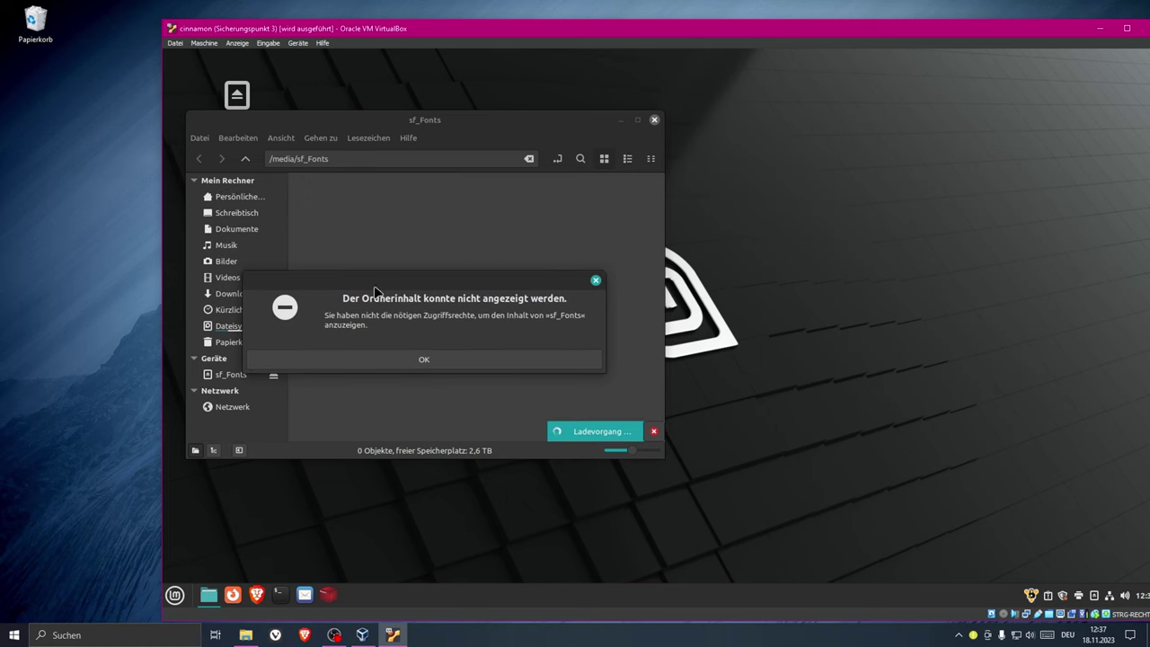
{"action": "left_click", "coordinate": [426, 361]}
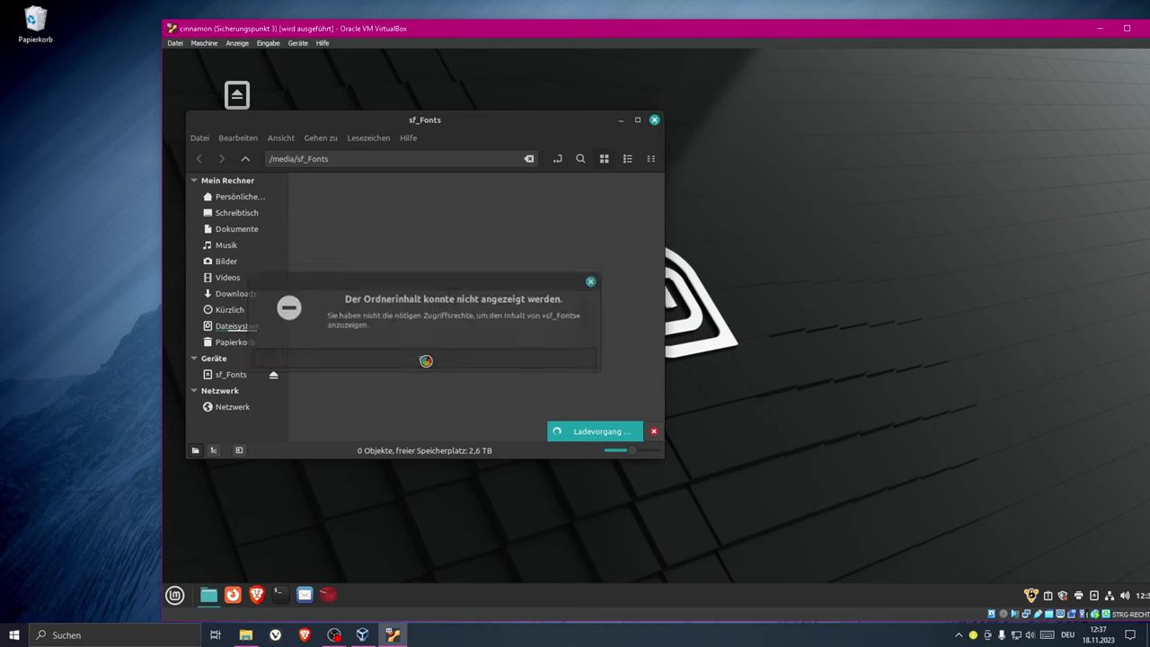
{"action": "left_click", "coordinate": [654, 120]}
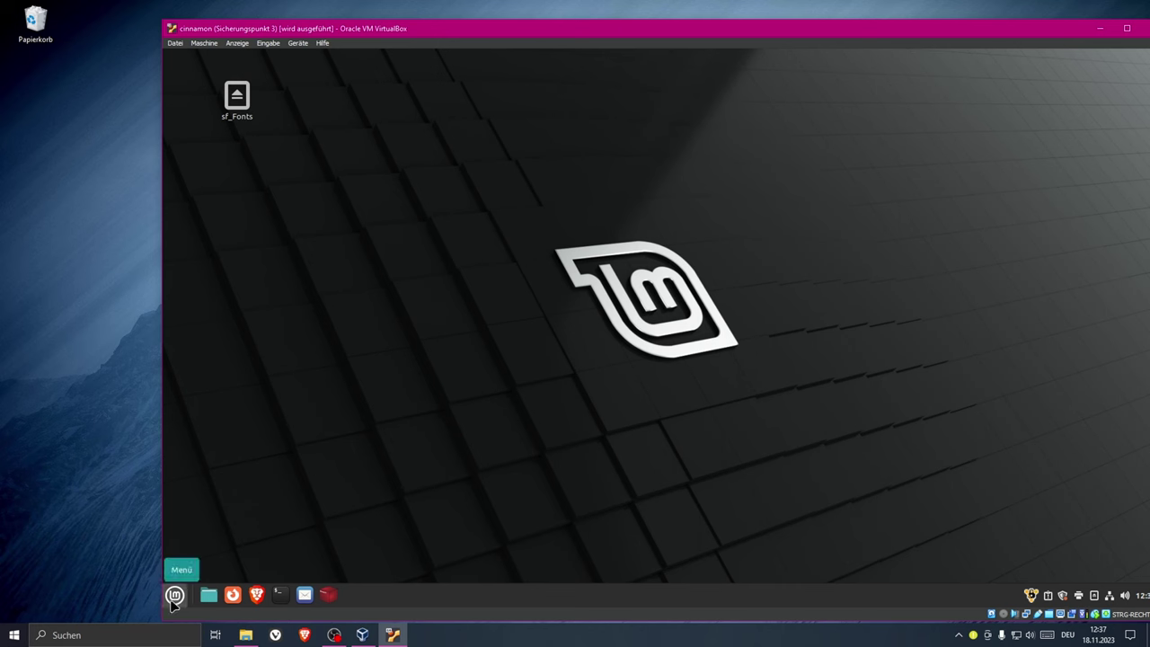
Launch Benutzer und Gruppen from the Mint menu, authenticate, and select the user account.
{"action": "left_click", "coordinate": [238, 101]}
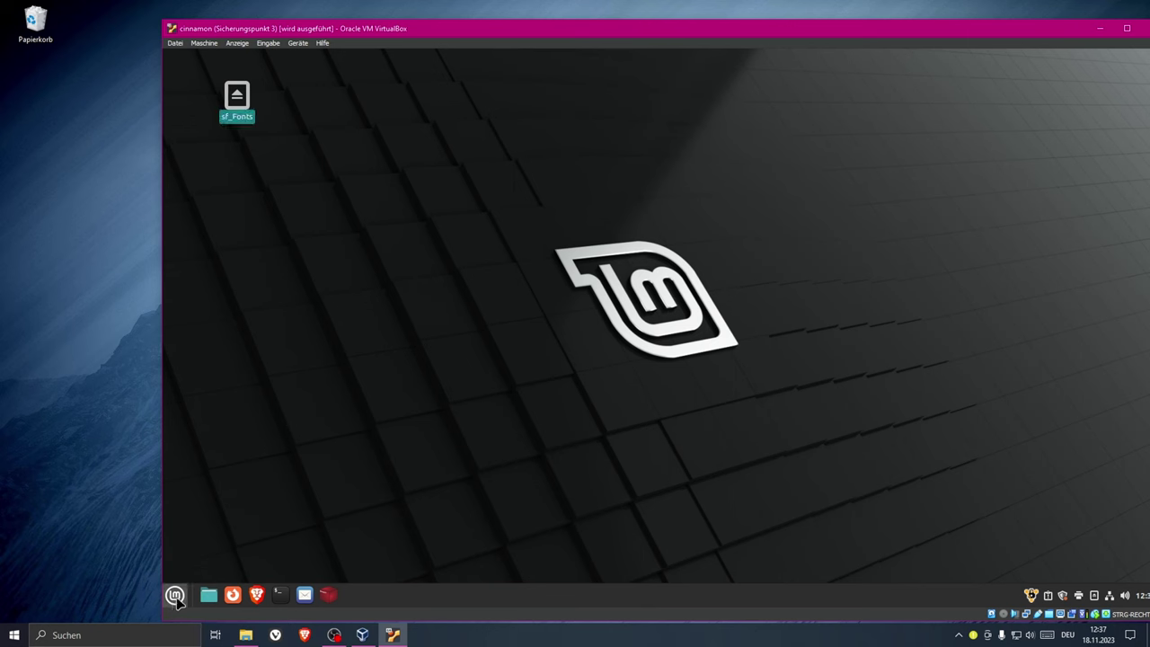
{"action": "left_click", "coordinate": [175, 596]}
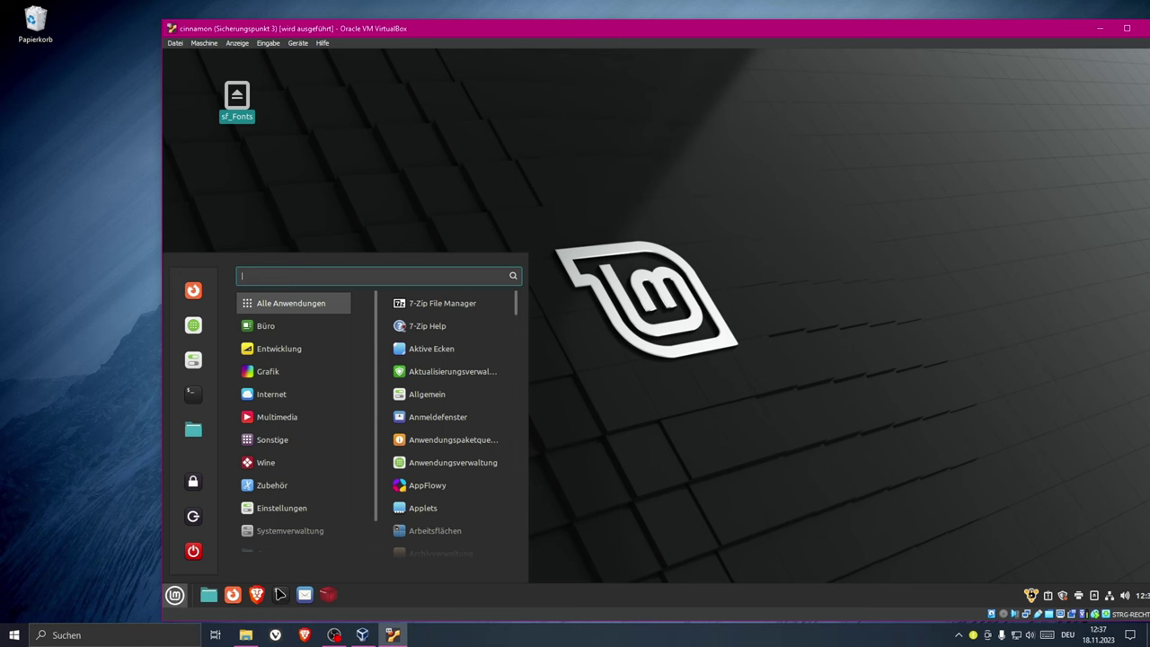
{"action": "type", "text": "be"}
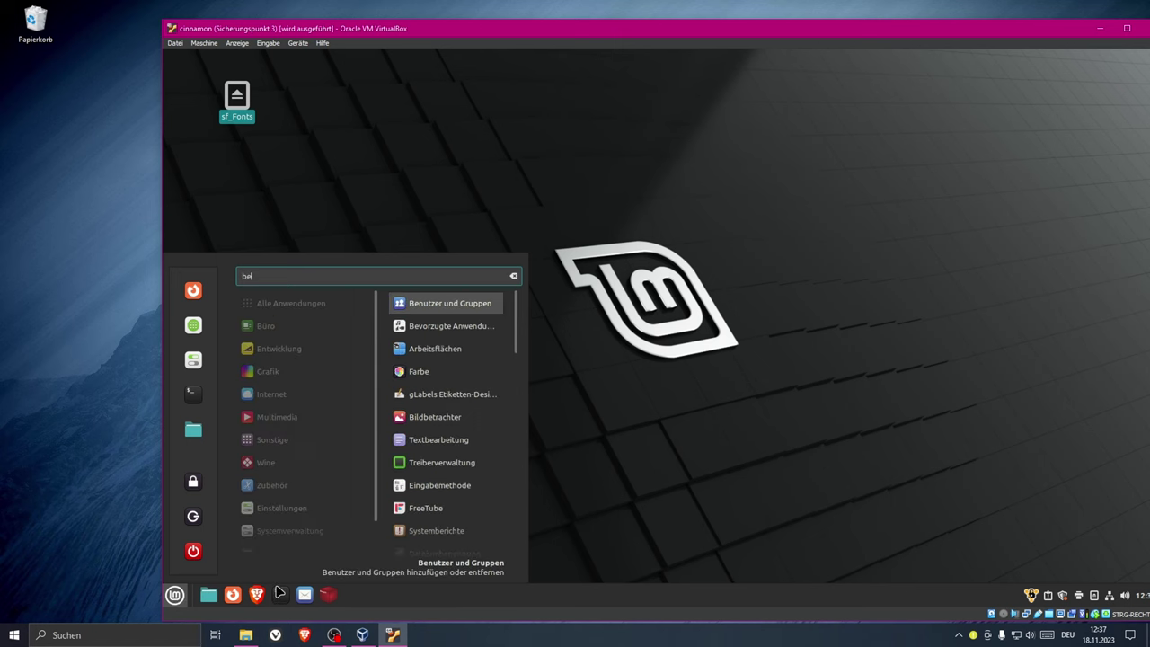
{"action": "left_click", "coordinate": [447, 305]}
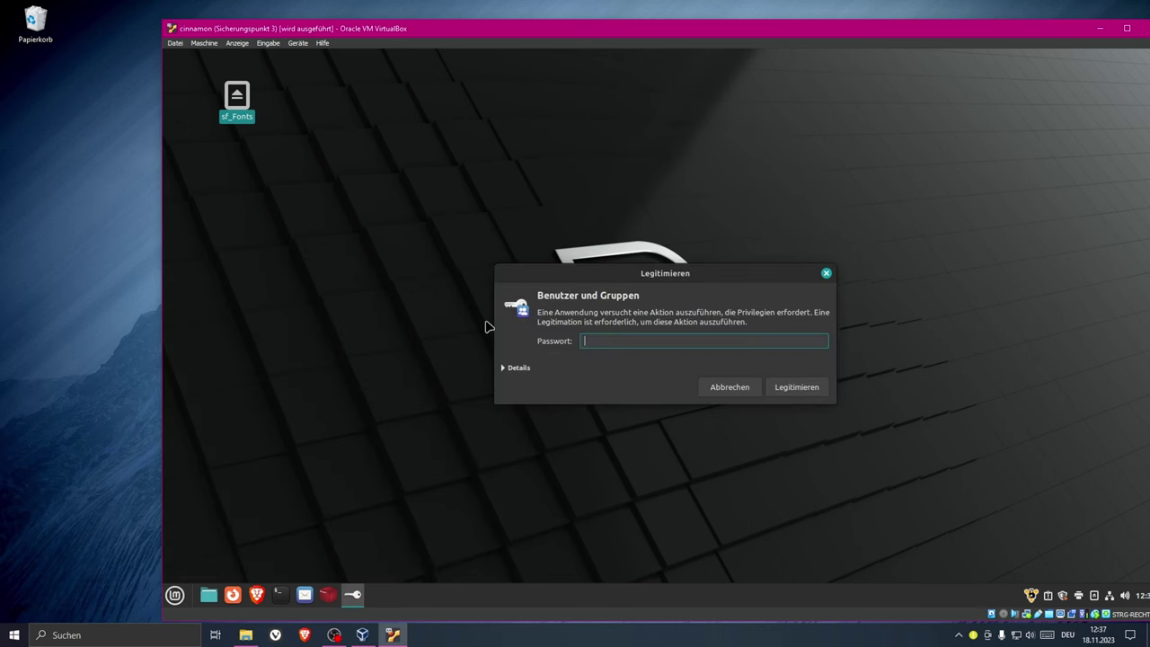
{"action": "key", "text": "Return"}
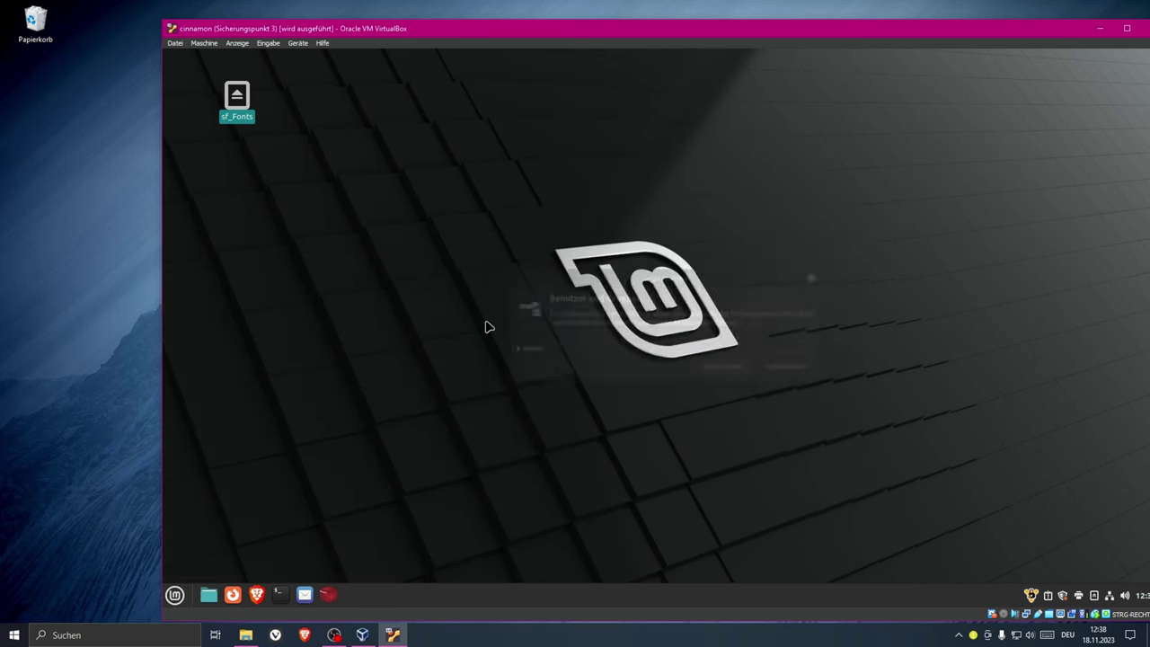
{"action": "left_click", "coordinate": [505, 228]}
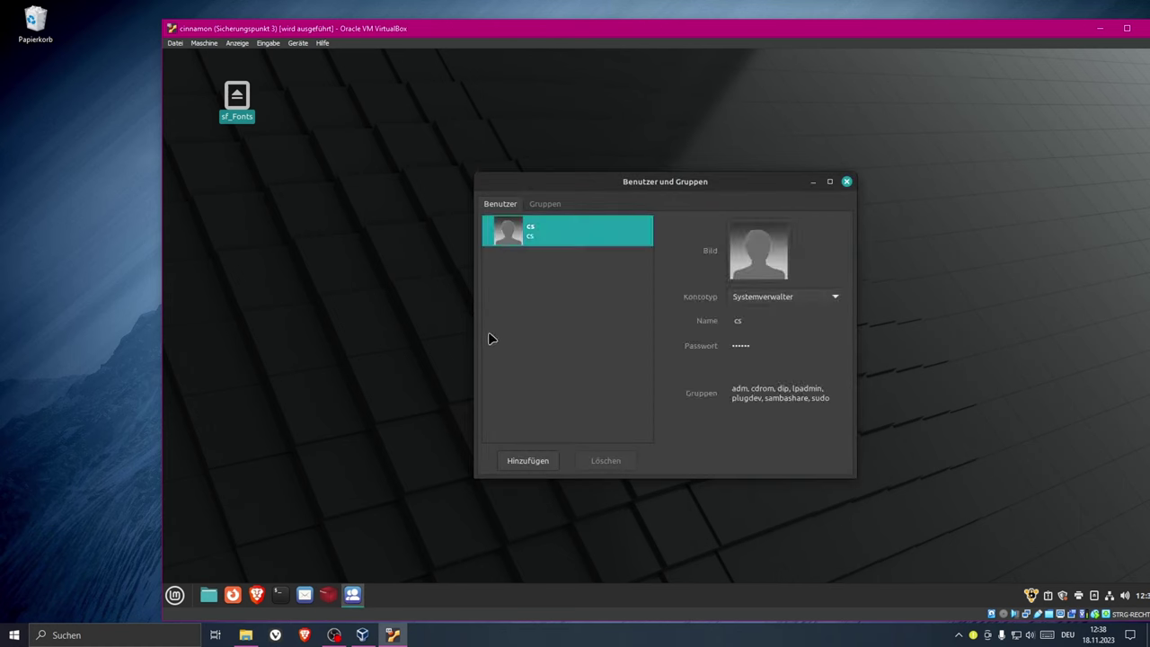
Tick vboxsf in the account's group list, confirm, and close Benutzer und Gruppen.
{"action": "left_click", "coordinate": [798, 395]}
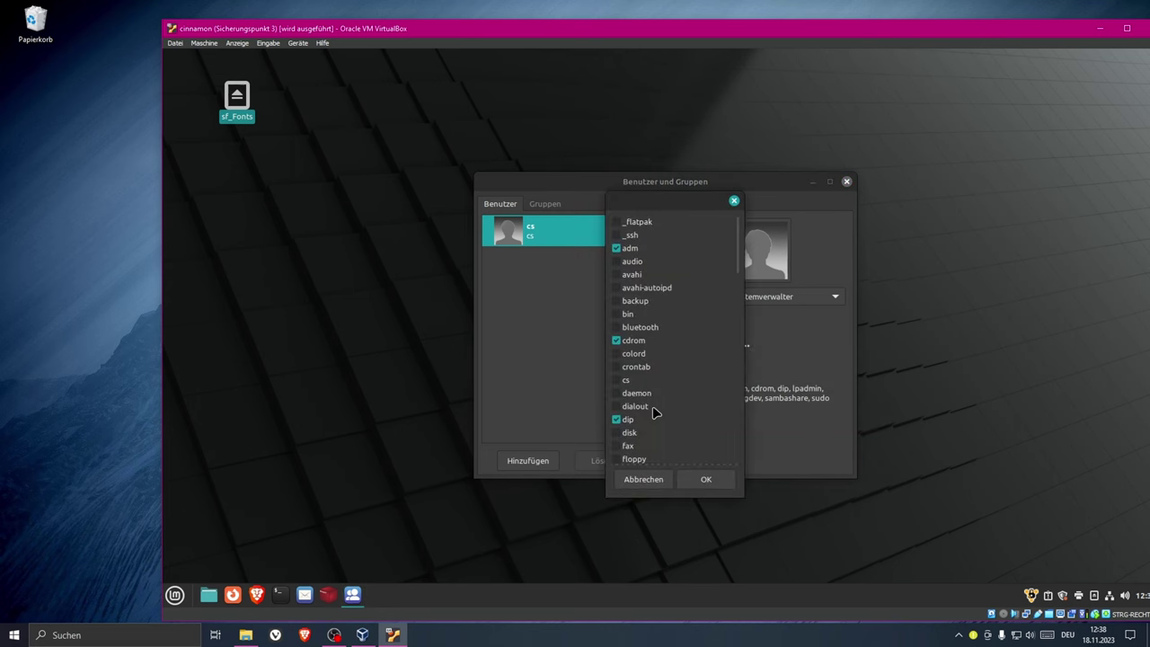
{"action": "scroll", "coordinate": [655, 412], "scroll_direction": "down", "scroll_amount": 12}
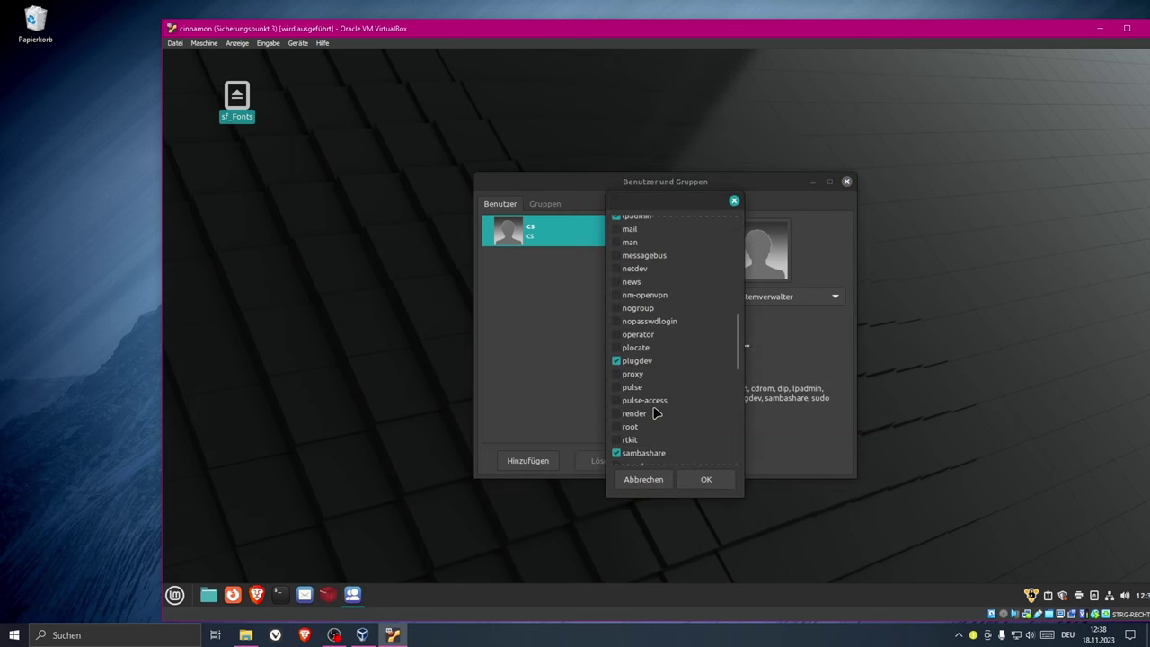
{"action": "scroll", "coordinate": [654, 412], "scroll_direction": "down", "scroll_amount": 7}
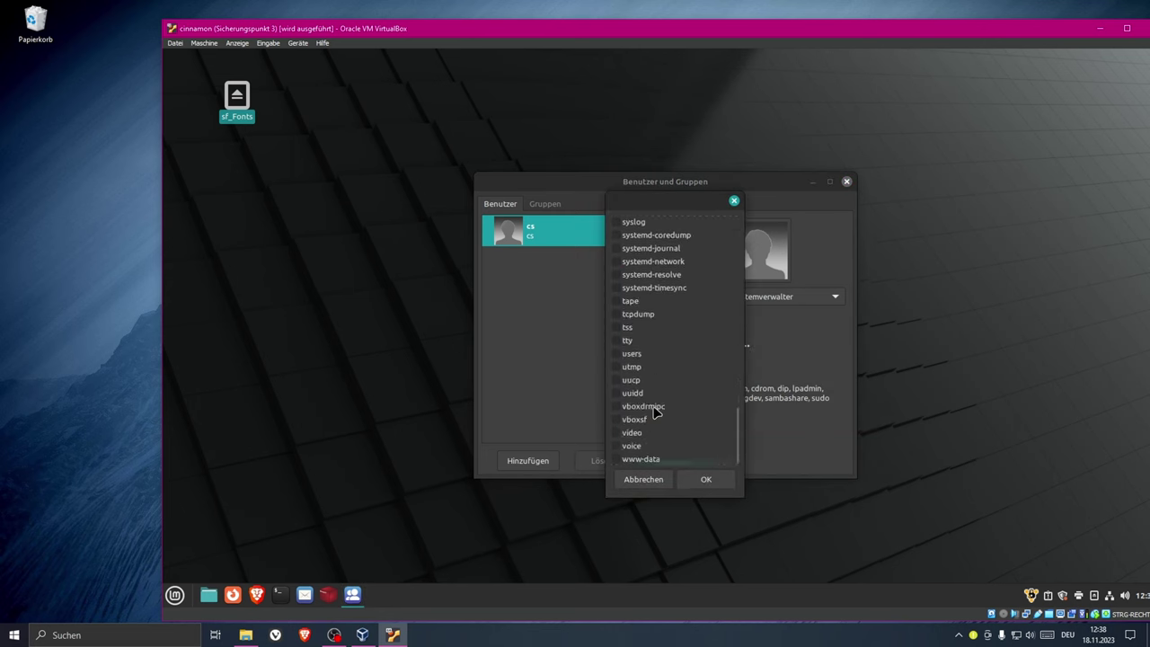
{"action": "scroll", "coordinate": [654, 412], "scroll_direction": "up", "scroll_amount": 2}
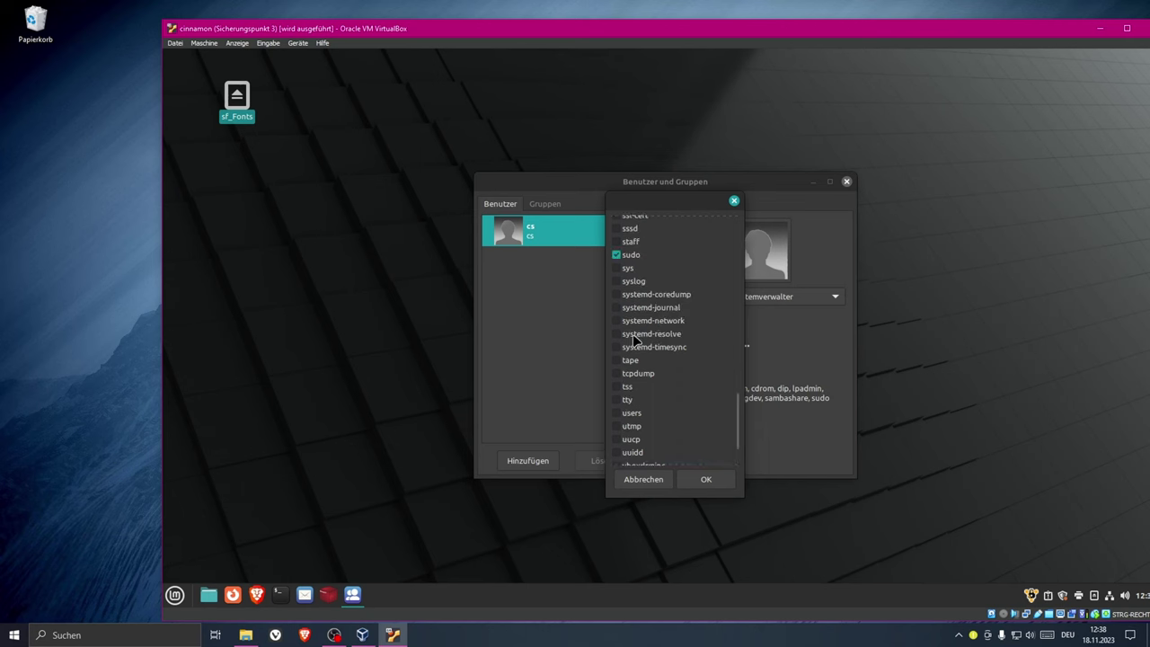
{"action": "scroll", "coordinate": [640, 344], "scroll_direction": "up", "scroll_amount": 1}
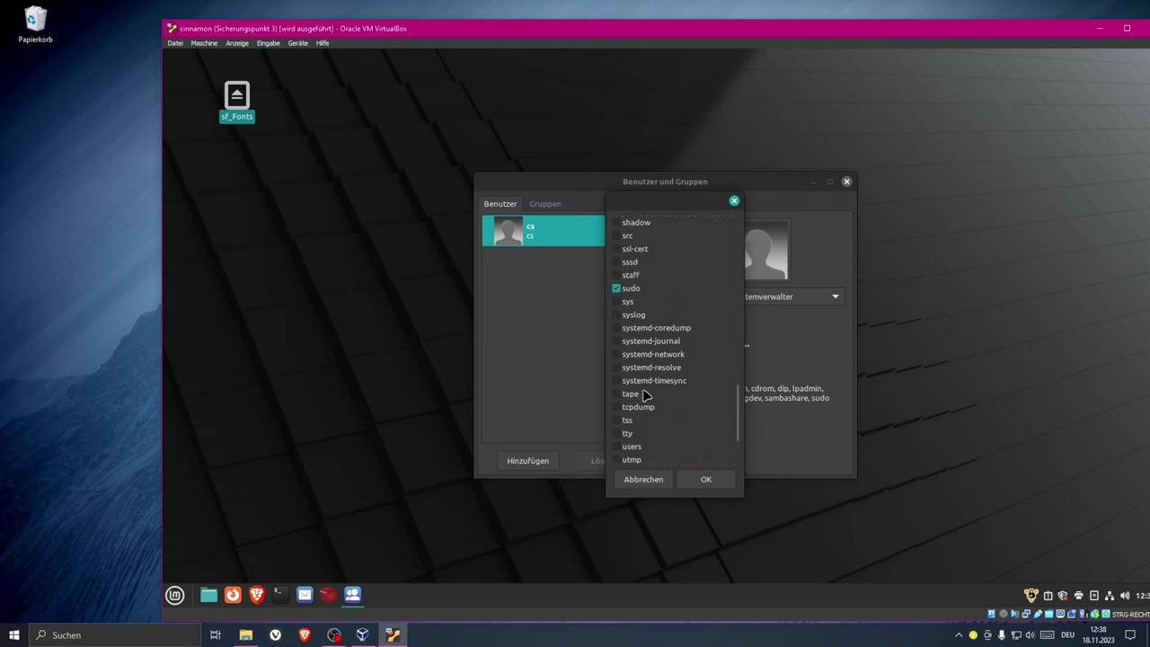
{"action": "scroll", "coordinate": [645, 395], "scroll_direction": "down", "scroll_amount": 3}
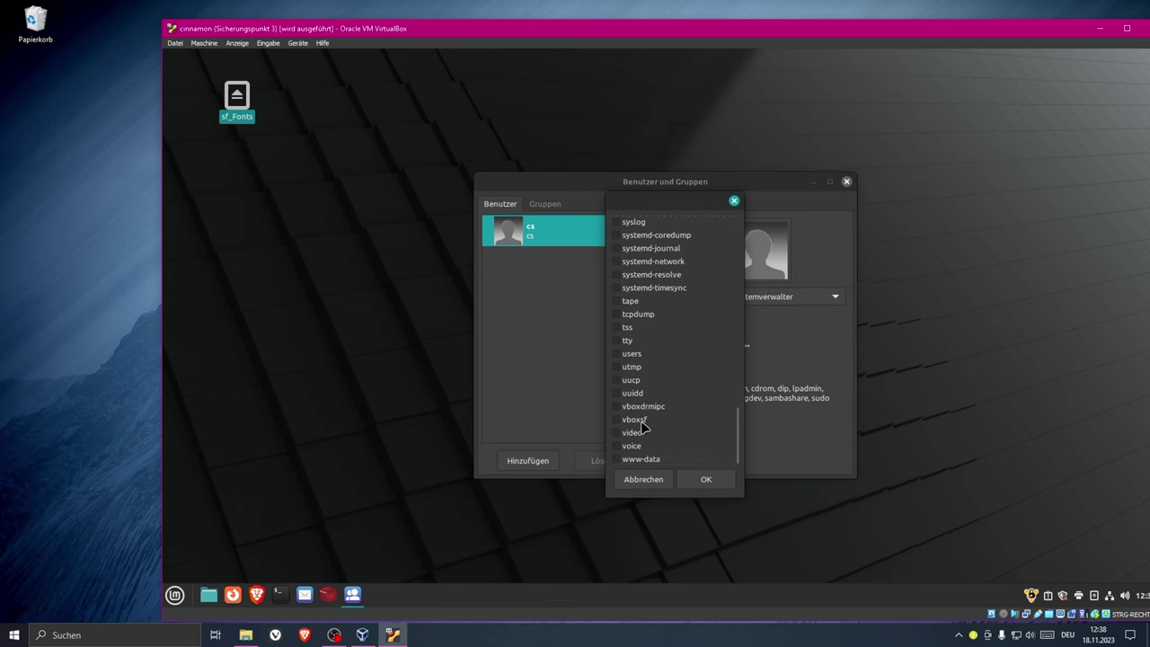
{"action": "left_click", "coordinate": [618, 419]}
{"action": "left_click", "coordinate": [706, 479]}
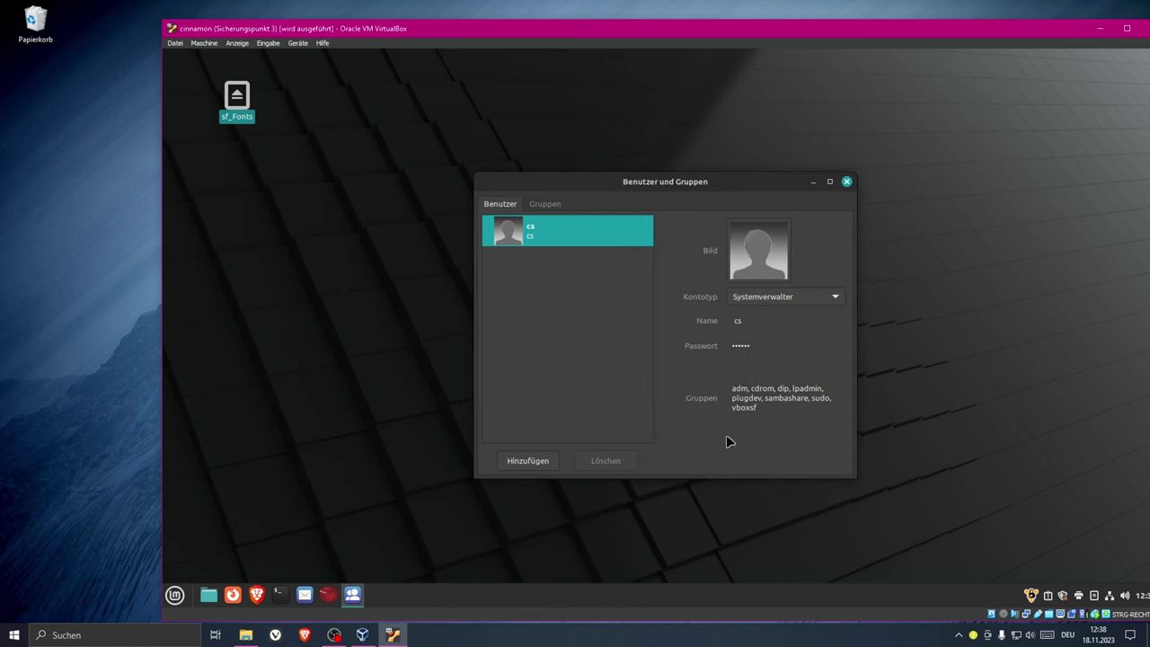
{"action": "left_click", "coordinate": [847, 183]}
Try opening sf_Fonts, dismiss the permission-denied error, and log out of the session.
{"action": "double_click", "coordinate": [239, 97]}
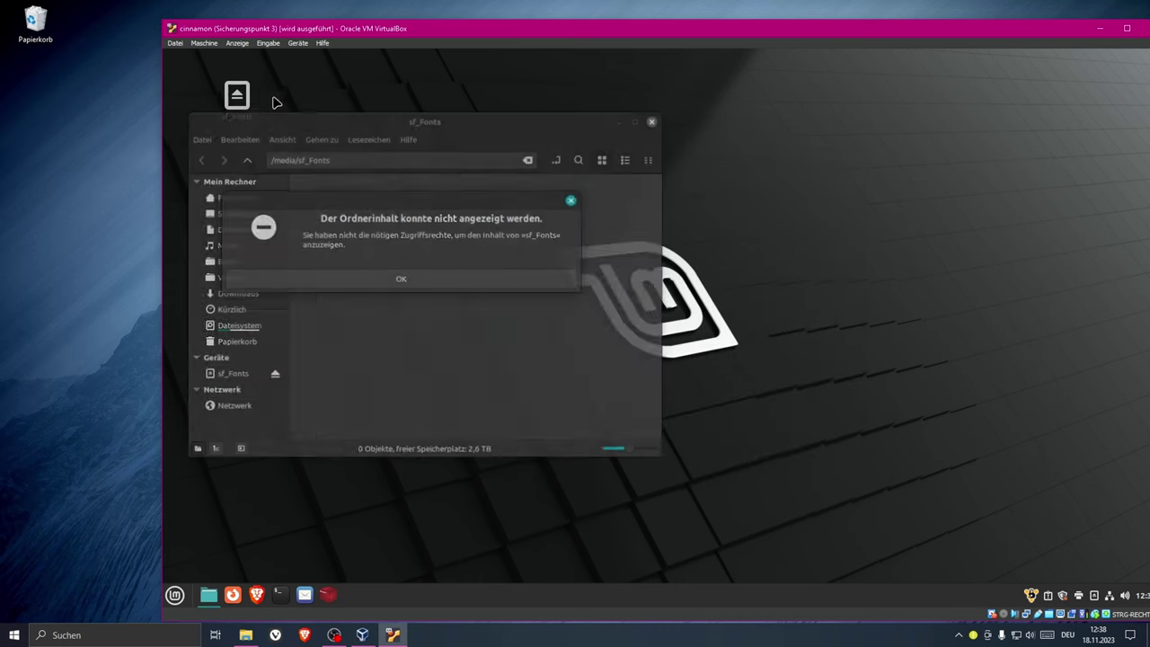
{"action": "left_click", "coordinate": [413, 280]}
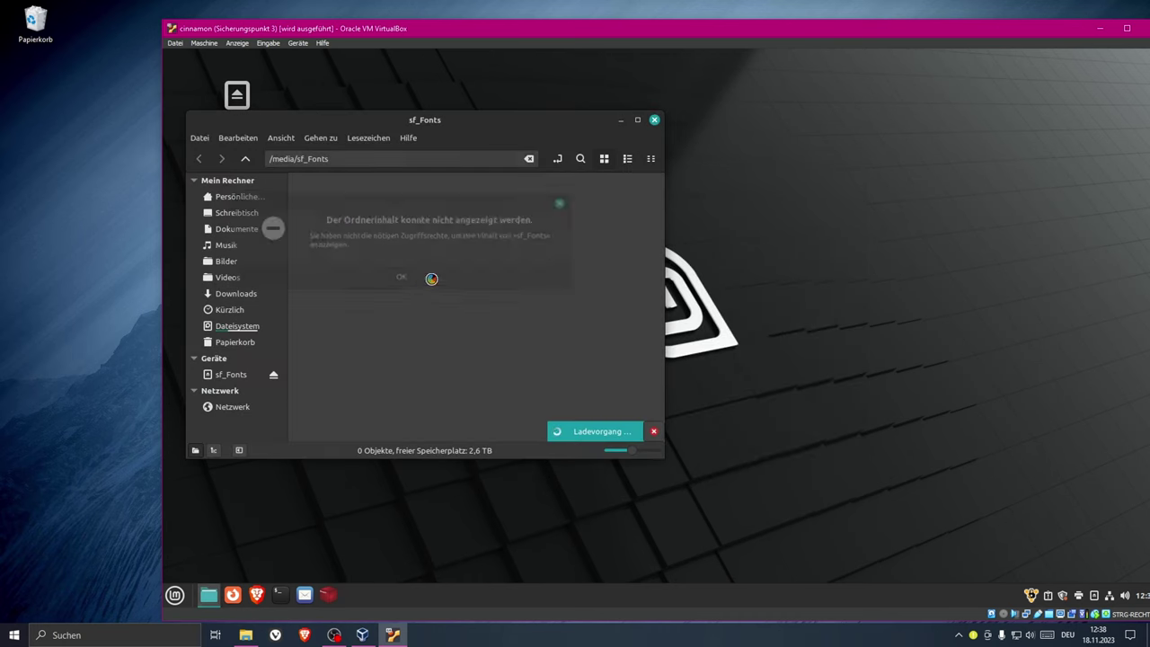
{"action": "left_click", "coordinate": [654, 120]}
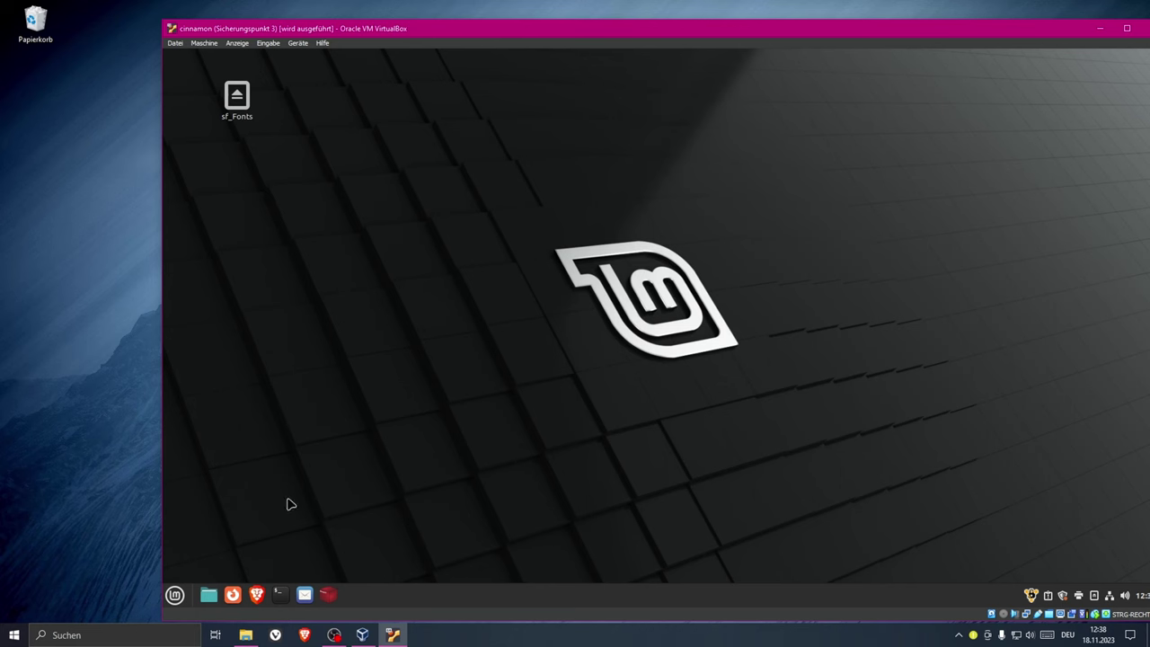
{"action": "left_click", "coordinate": [174, 595]}
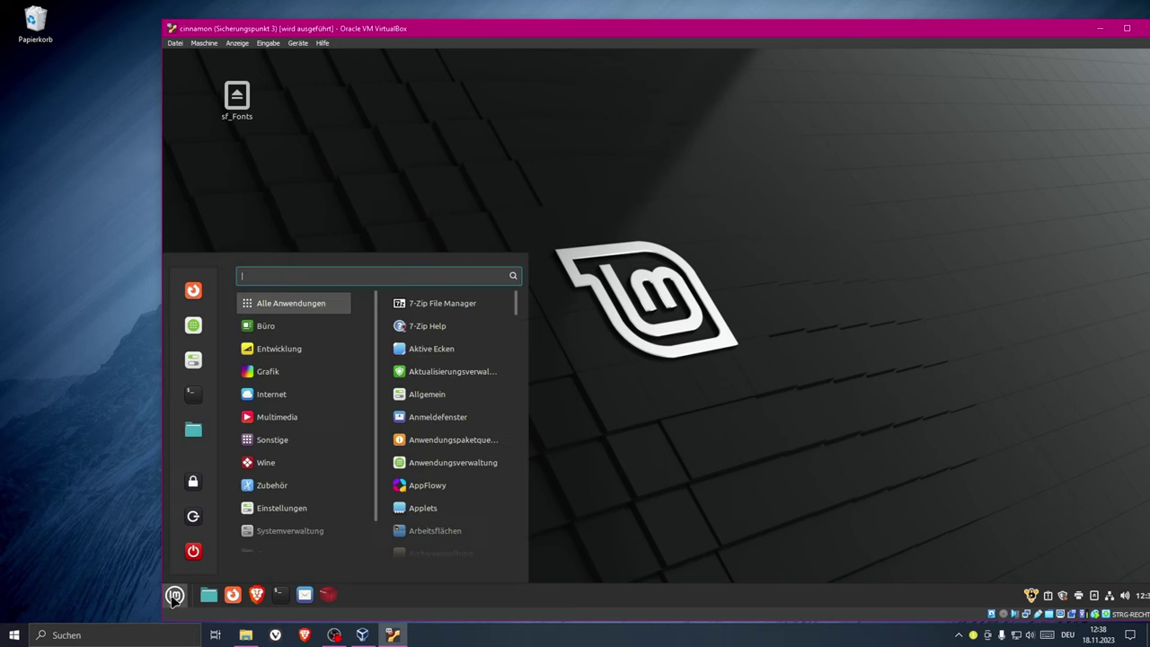
{"action": "left_click", "coordinate": [193, 518]}
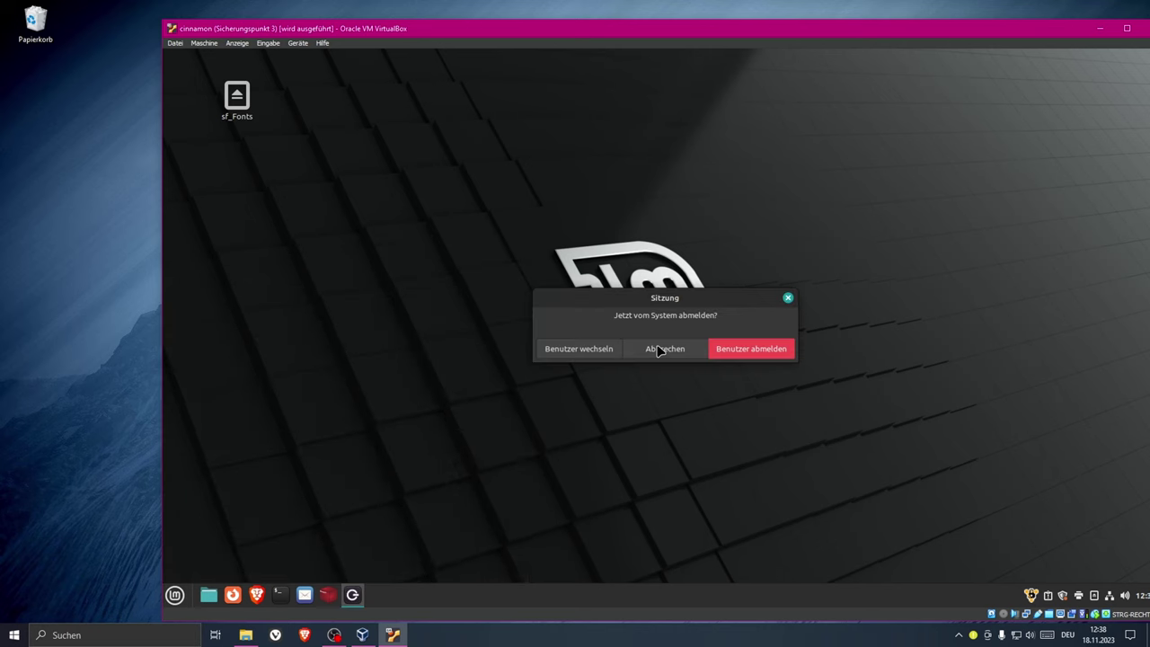
{"action": "left_click", "coordinate": [753, 352]}
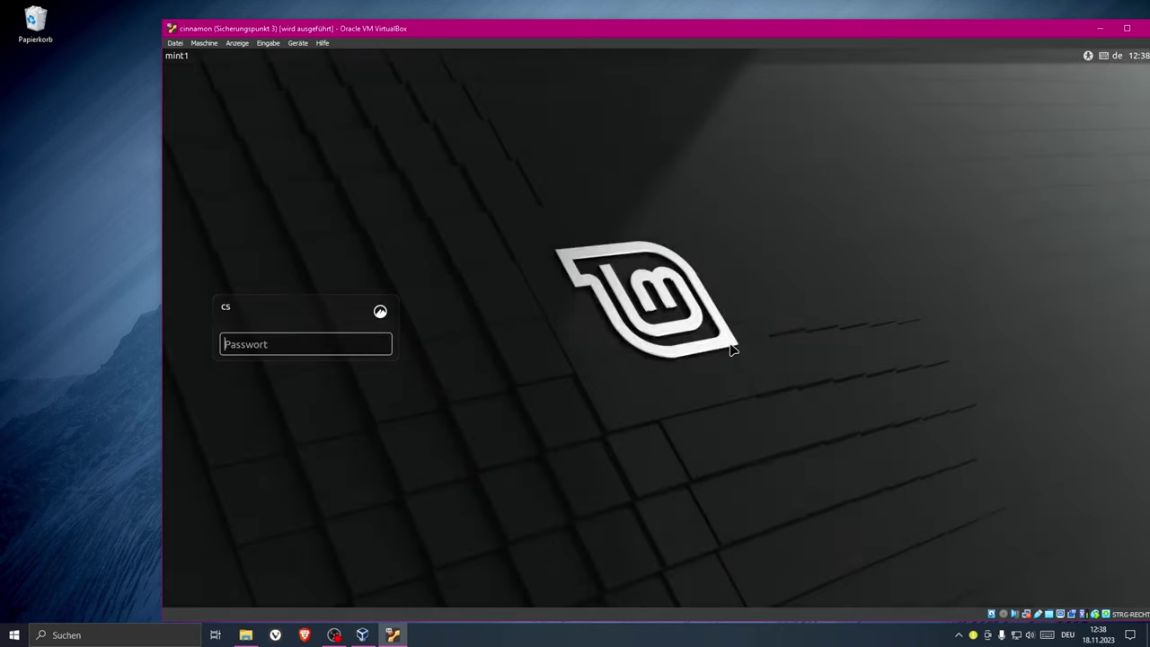
Log back in and reopen sf_Fonts, now listing its 5 items including karate.zip.
{"action": "type", "text": "••"}
{"action": "key", "text": "Return"}
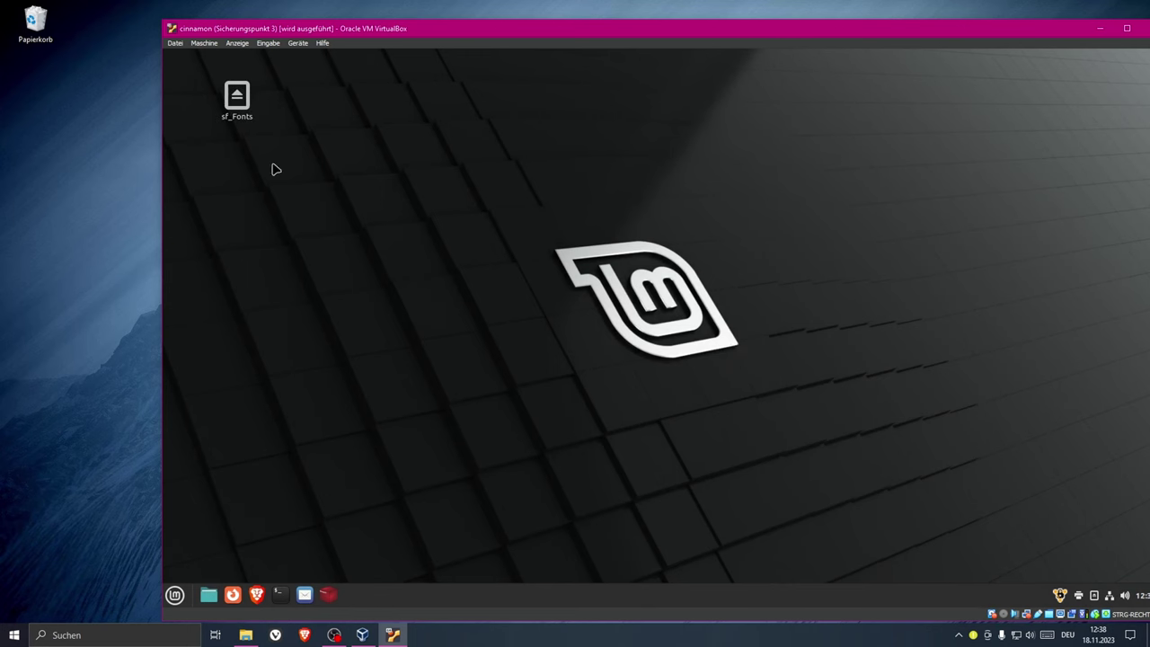
{"action": "double_click", "coordinate": [238, 99]}
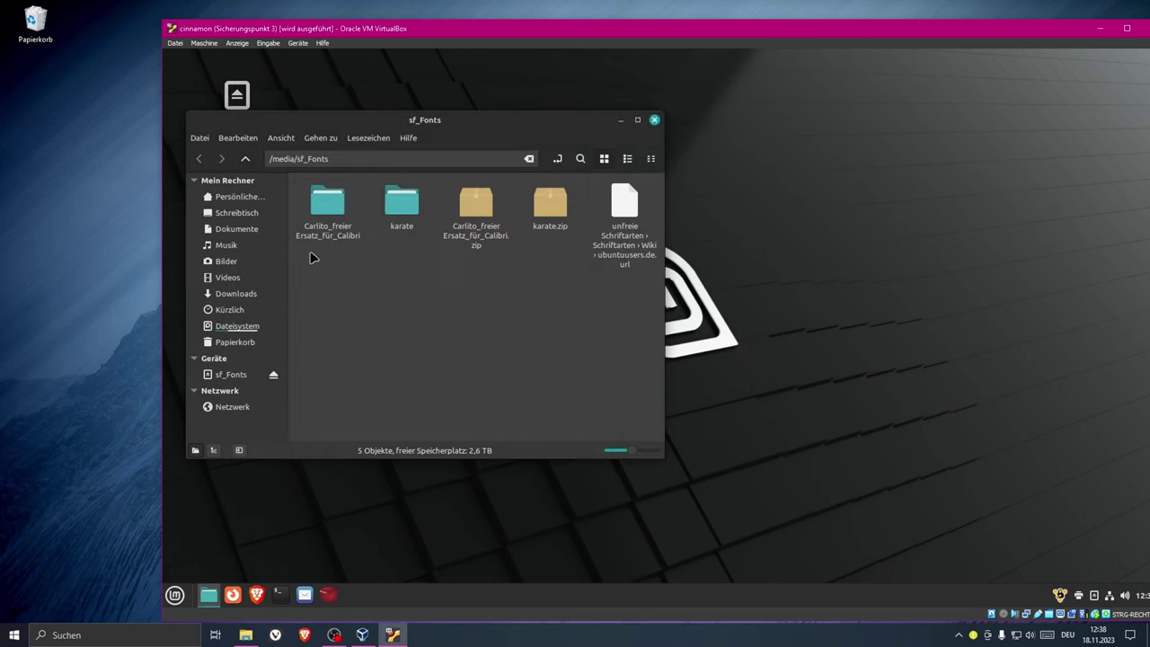
{"action": "left_click_drag", "start_coordinate": [407, 124], "coordinate": [520, 118]}
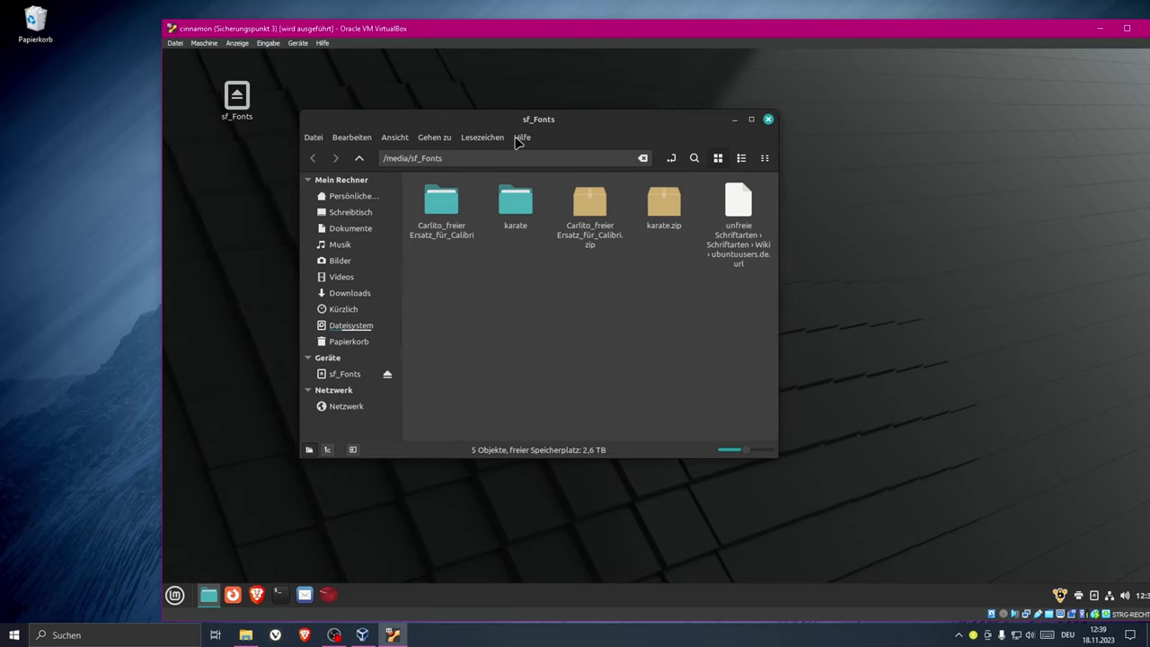